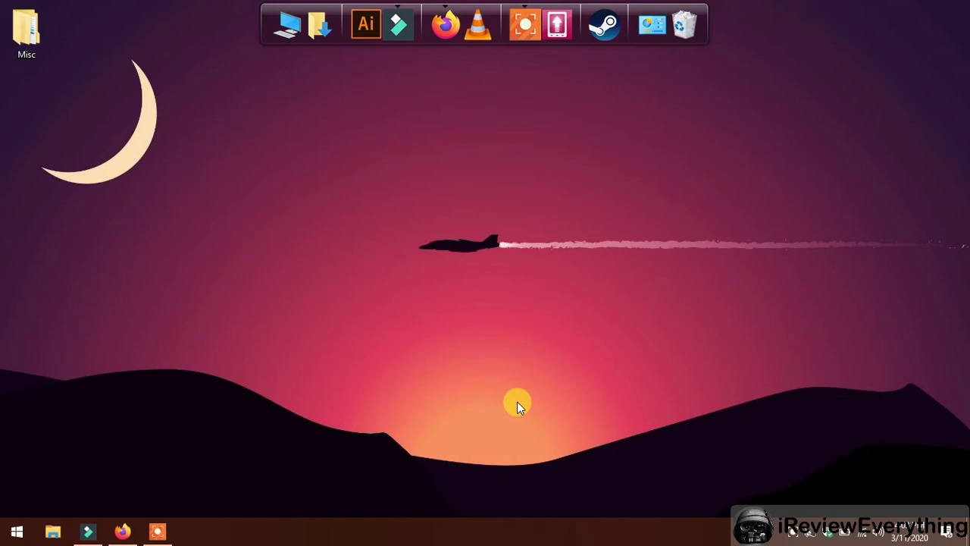
- In Firefox, open the Android Studio site from the search results, accept the terms, and save the Windows installer android-studio-ide-192.6241897-windows.exe
click(120, 530)
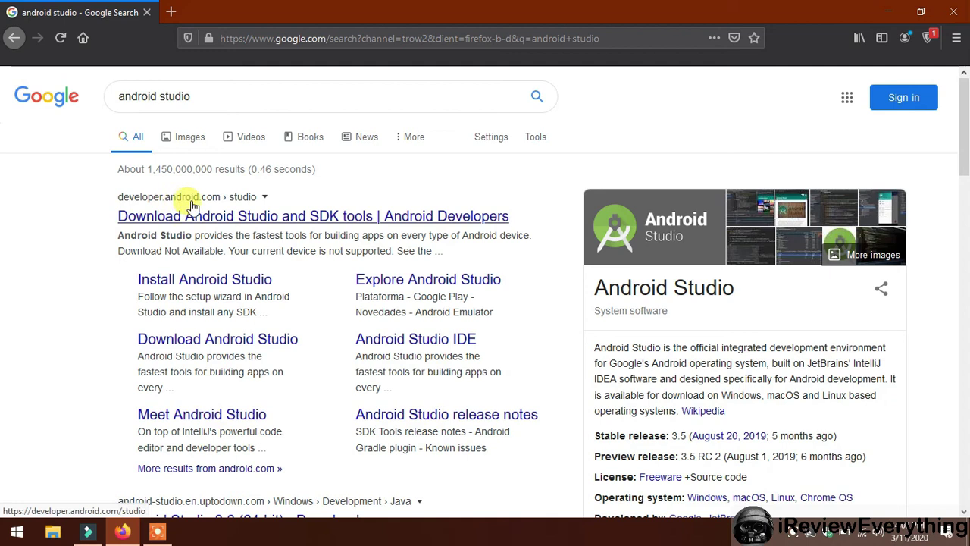
click(265, 220)
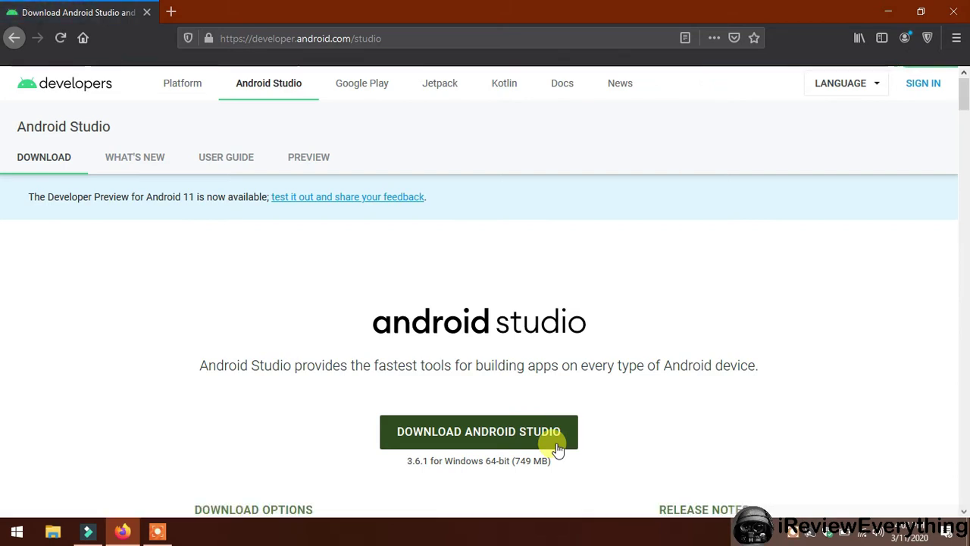
click(557, 447)
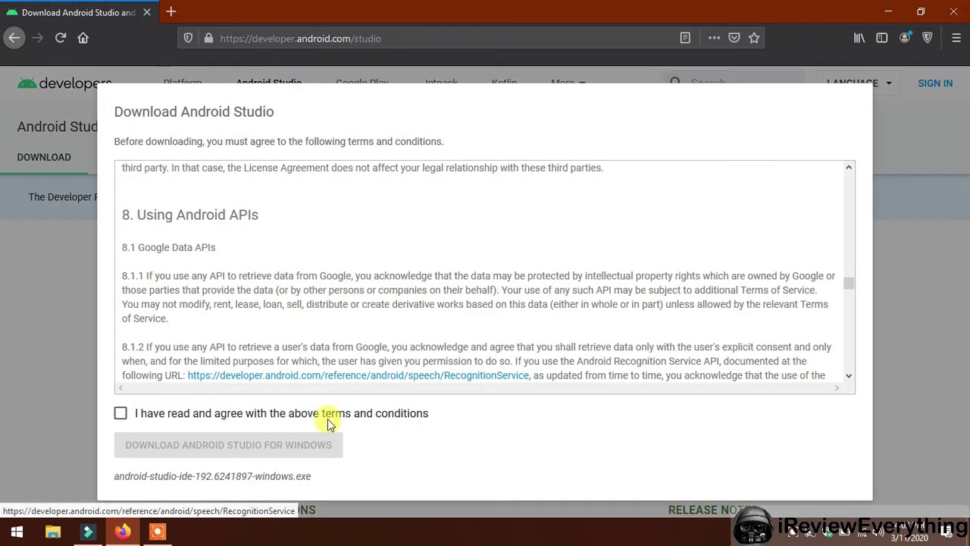
click(121, 413)
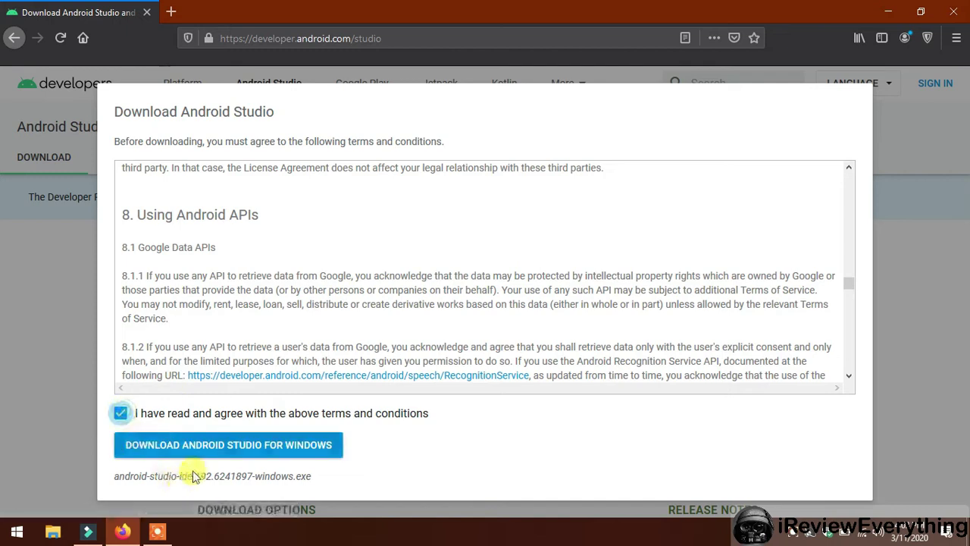
click(256, 448)
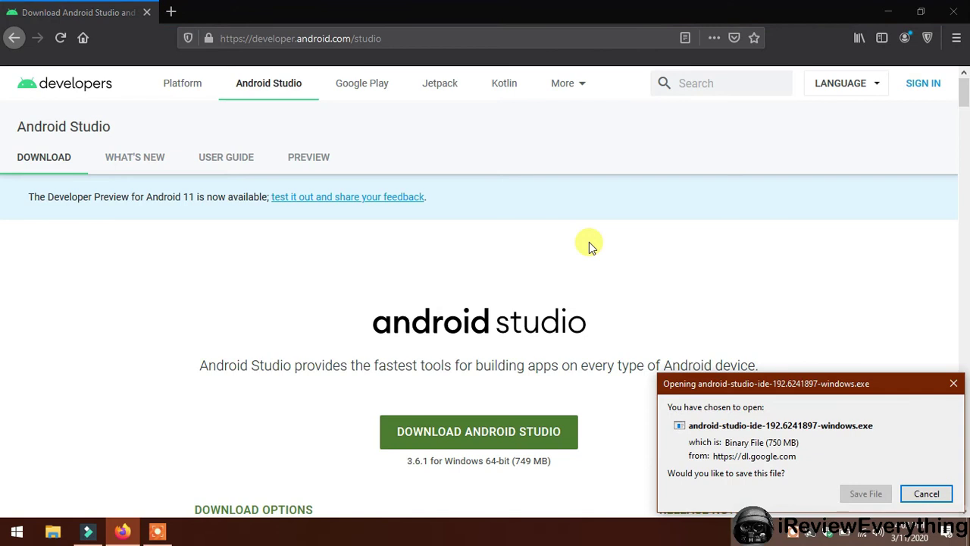
click(866, 493)
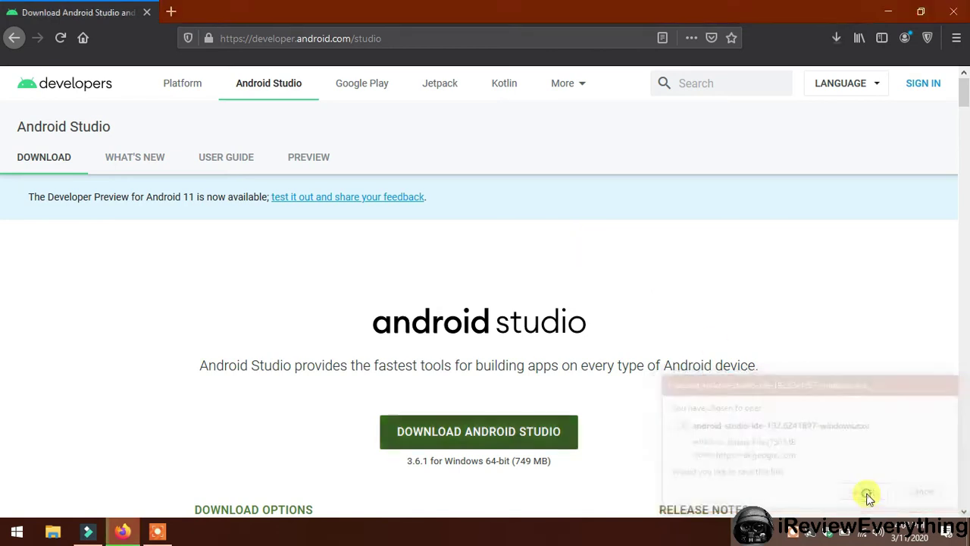
- Cancel the Android Studio installer download, remove its entry from the download list, and minimize the browser
click(836, 37)
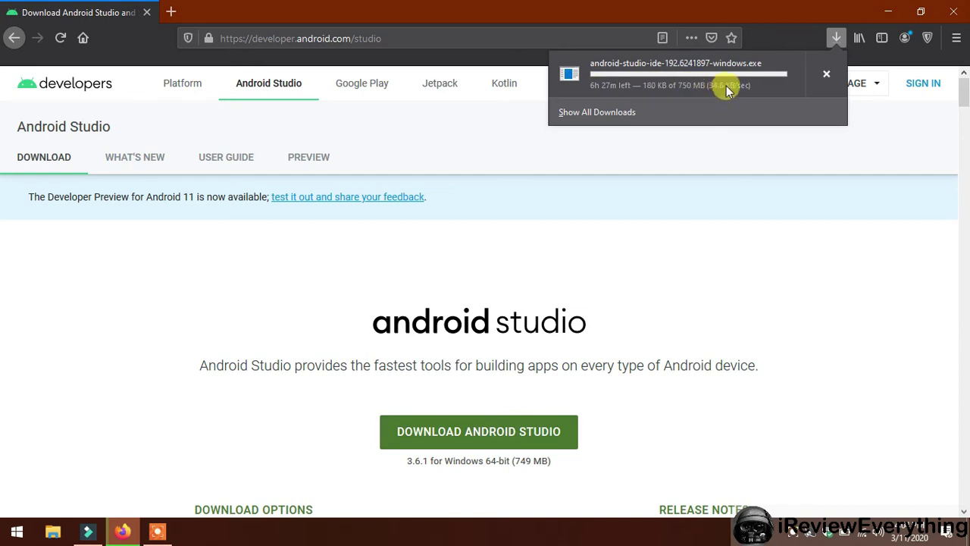
click(822, 74)
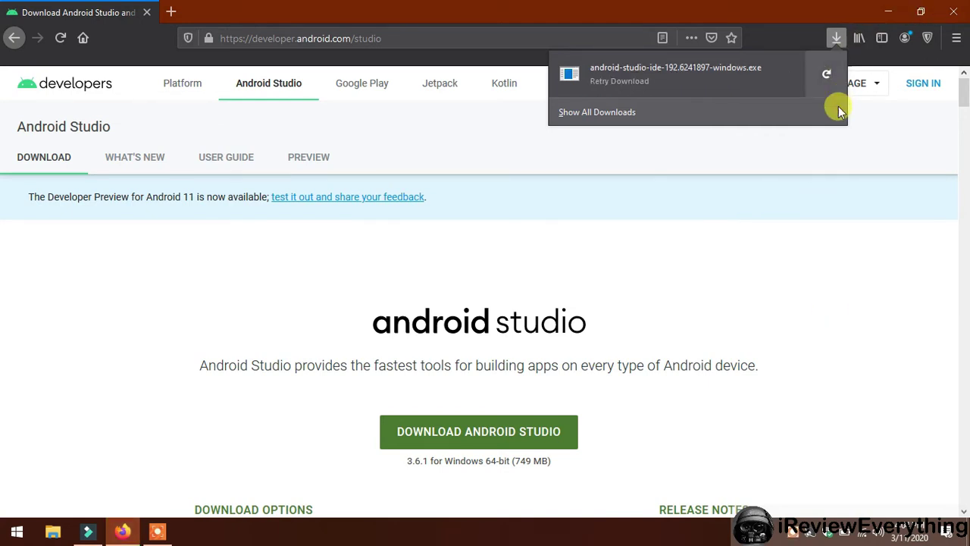
right_click(771, 76)
click(805, 138)
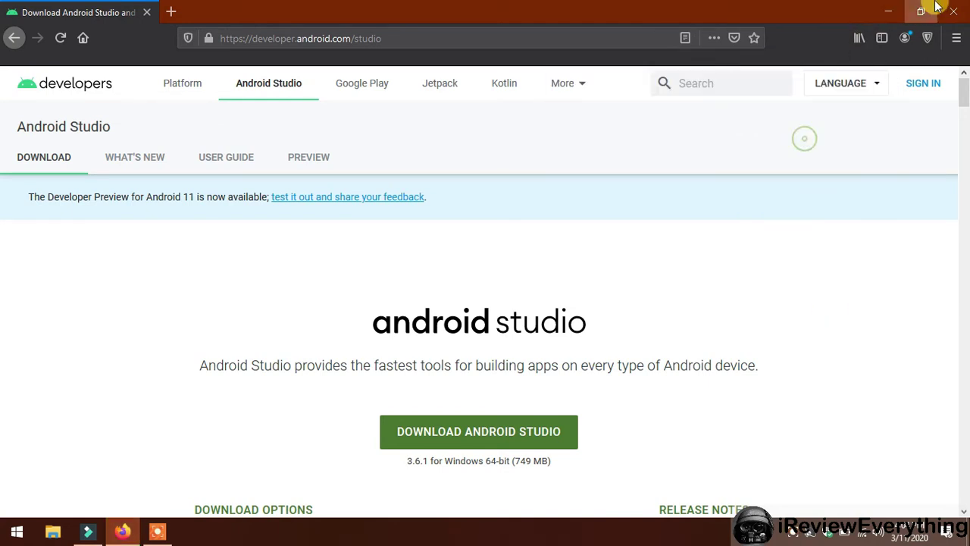
click(889, 11)
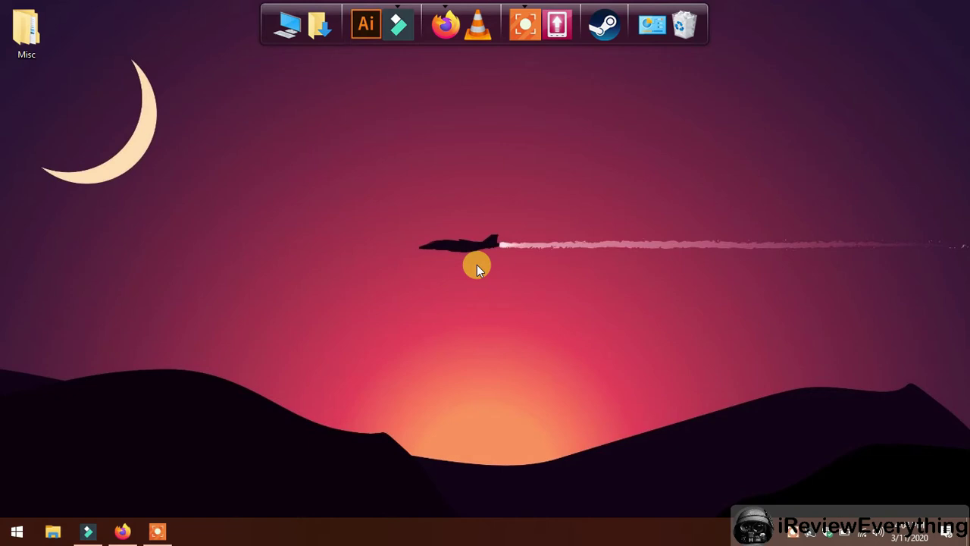
- Run the android-studio-ide-191.6010548-windows installer from the Downloads folder and proceed past the setup welcome page
click(316, 31)
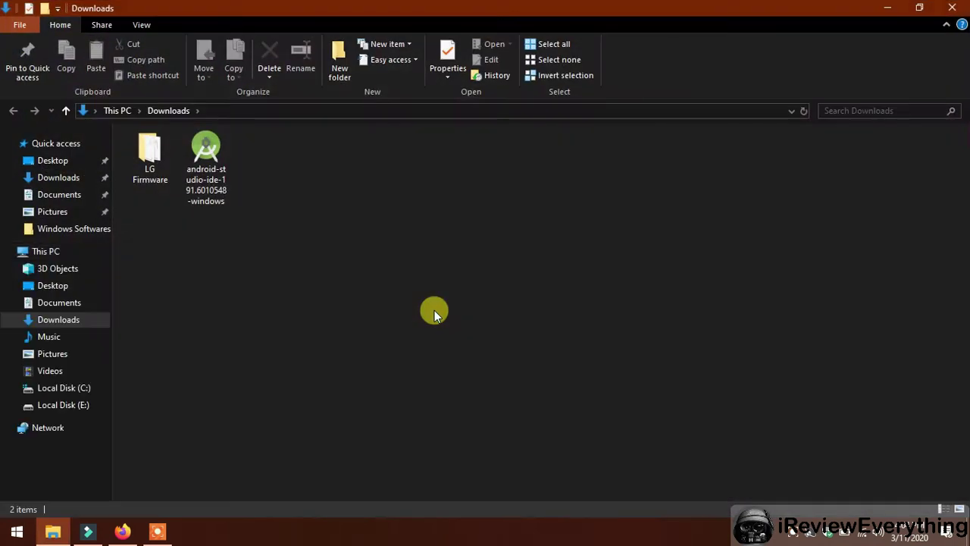
click(230, 196)
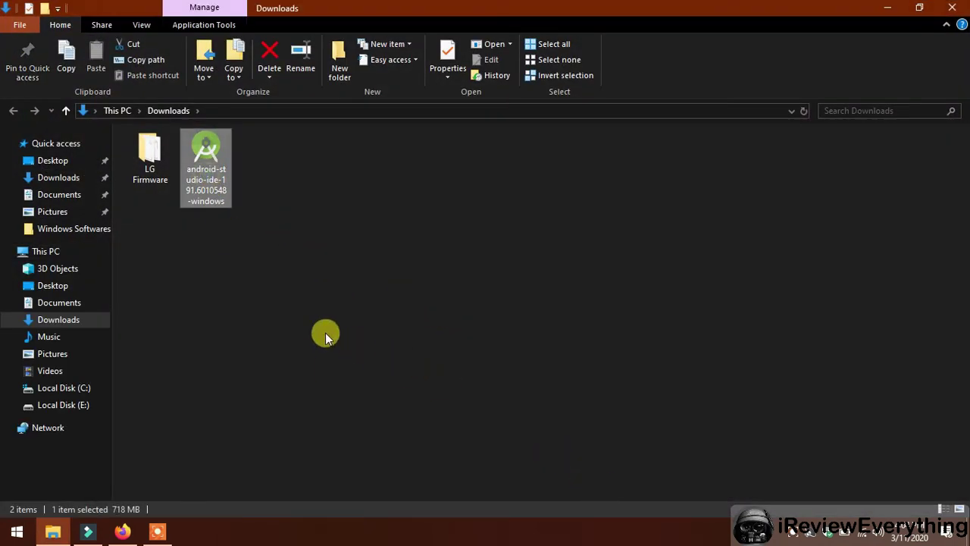
double_click(206, 151)
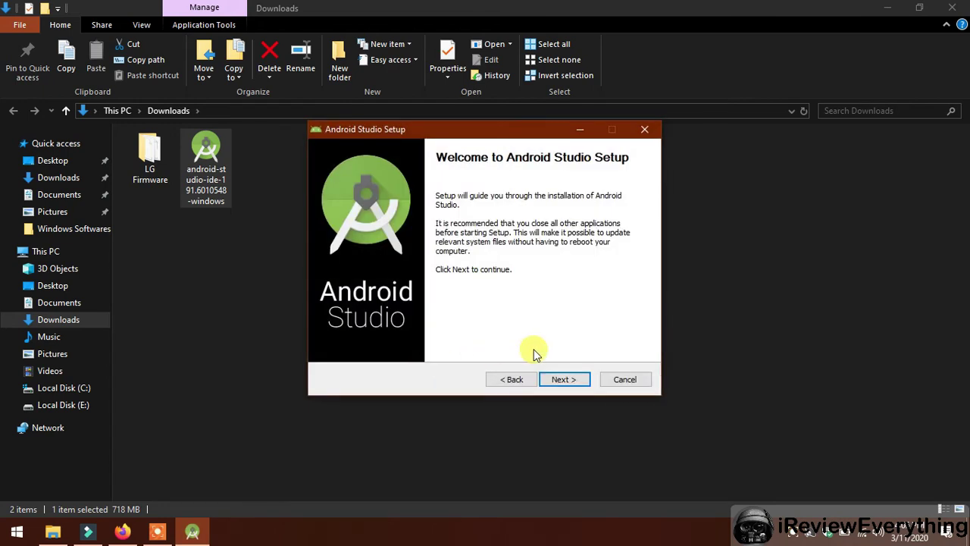
click(566, 380)
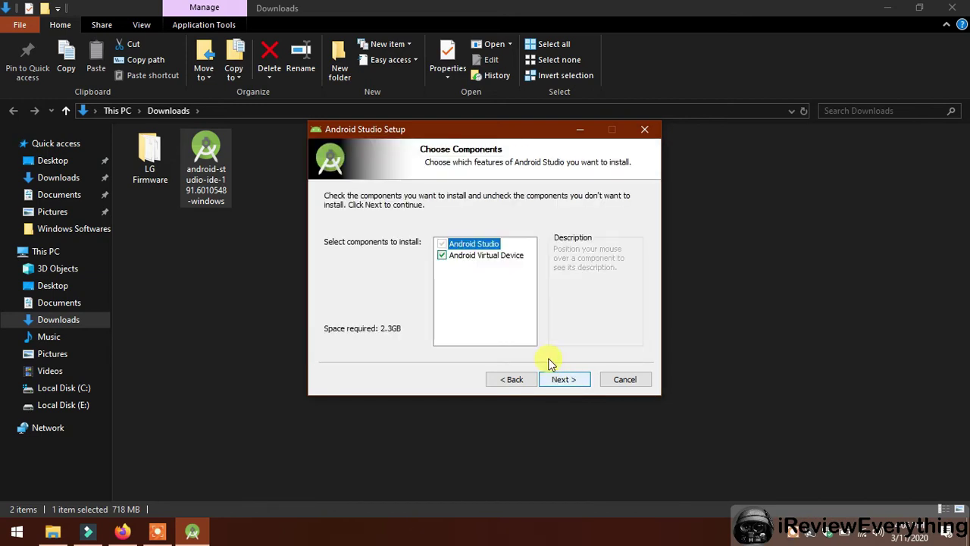
- Exclude the Android Virtual Device component from the installation and continue to the install location settings
mouse_move(460, 258)
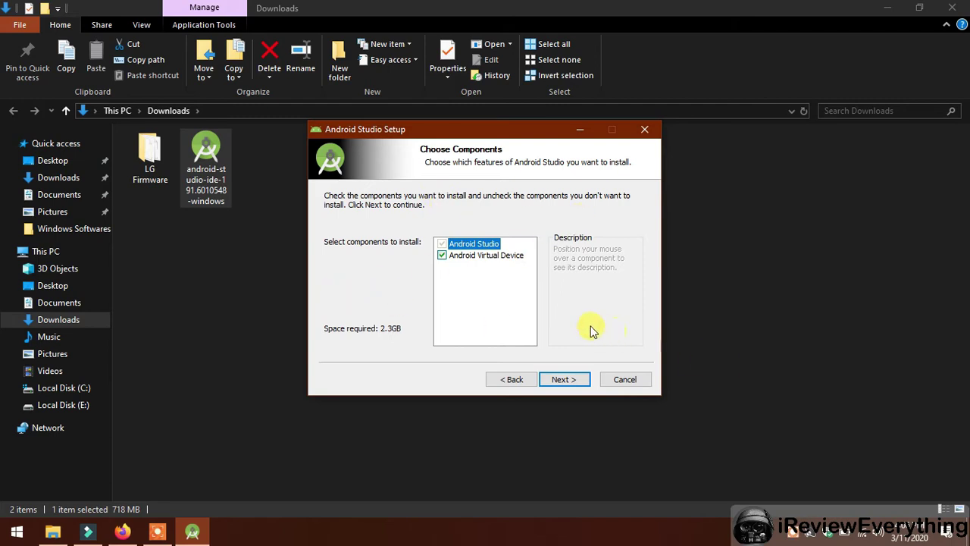
click(443, 257)
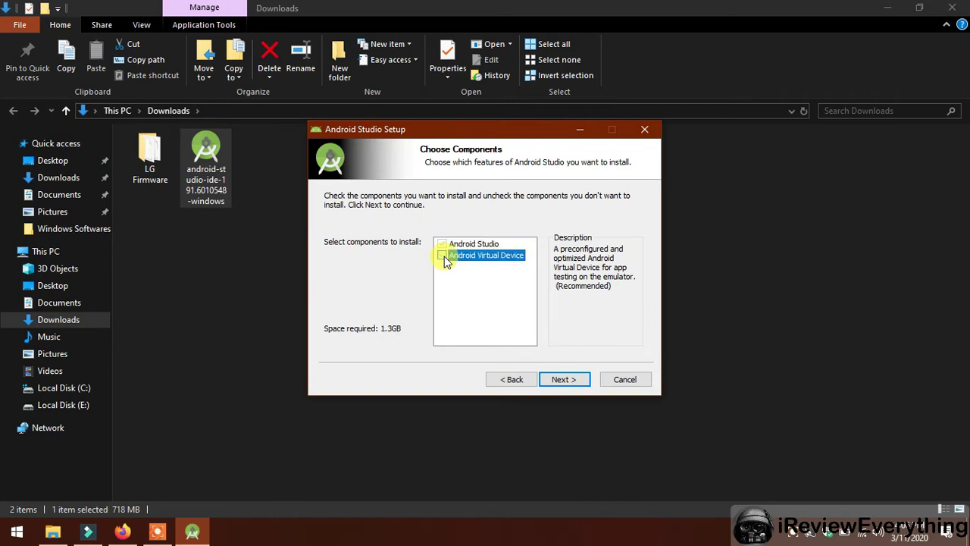
click(442, 256)
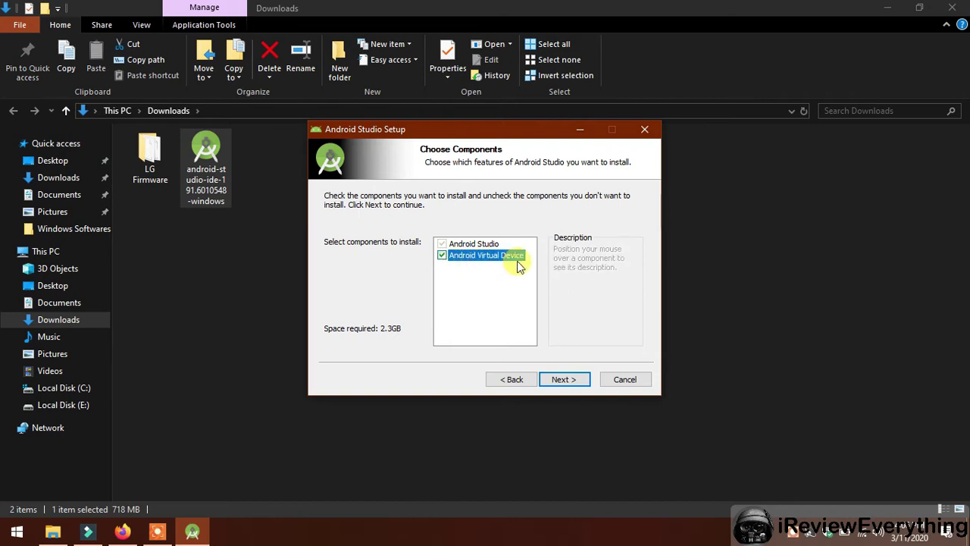
mouse_move(462, 256)
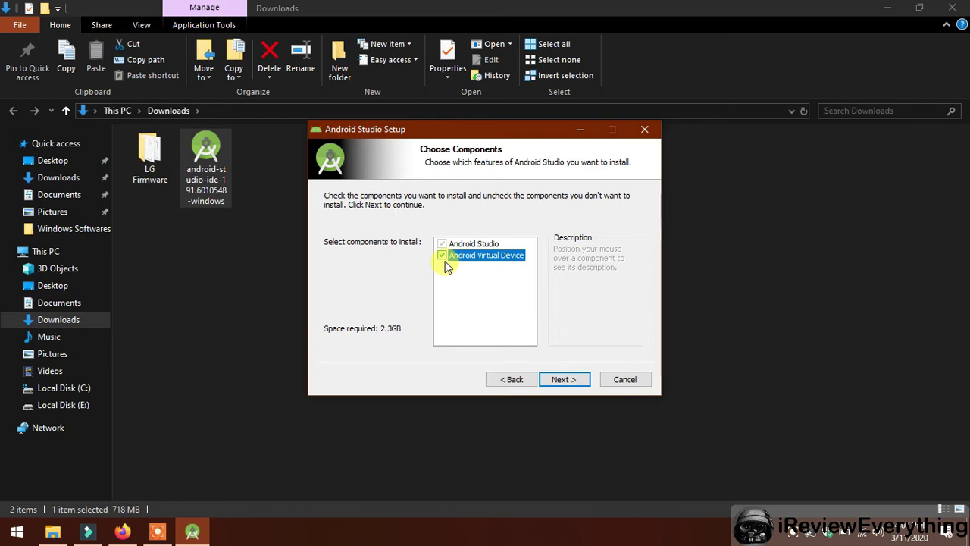
mouse_move(445, 263)
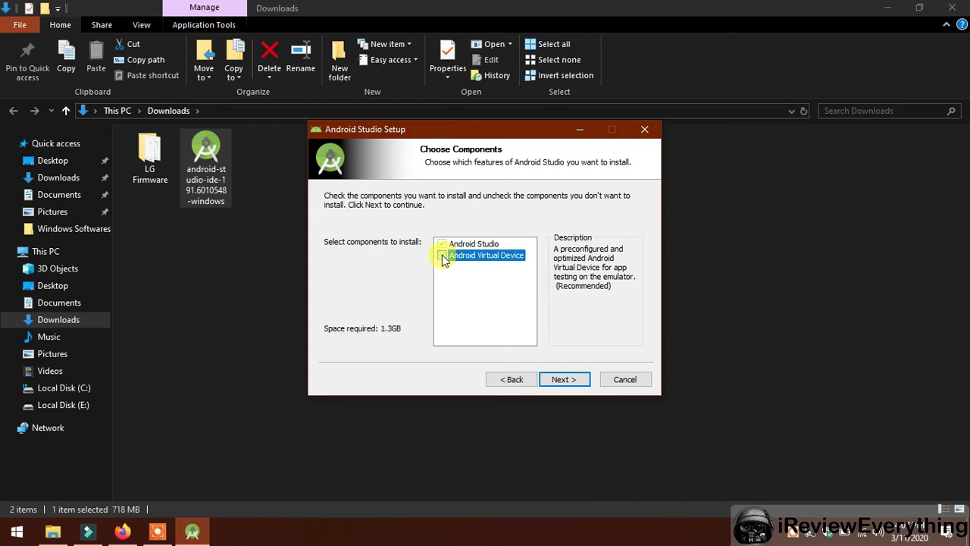
click(564, 379)
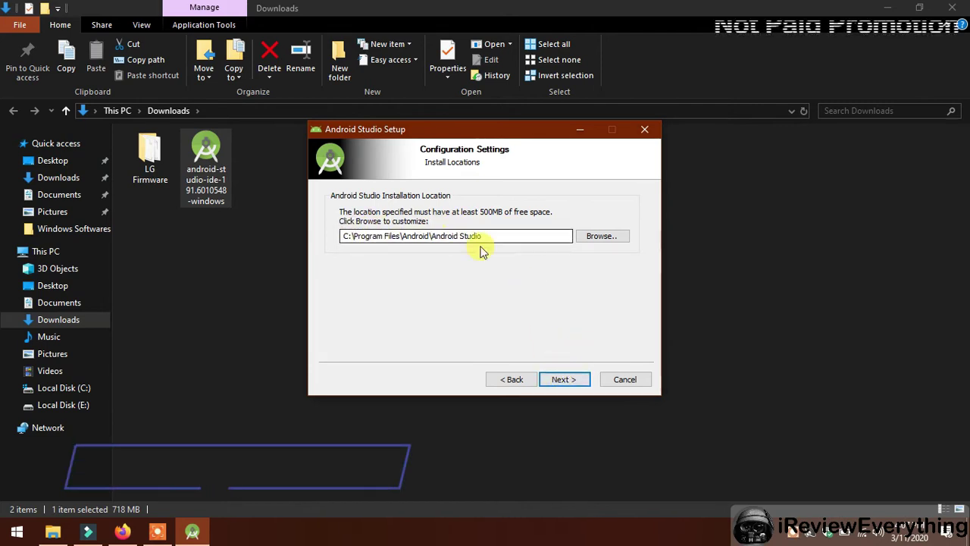
- Install Android Studio with the default location and Start Menu folder, showing the installation details
click(565, 381)
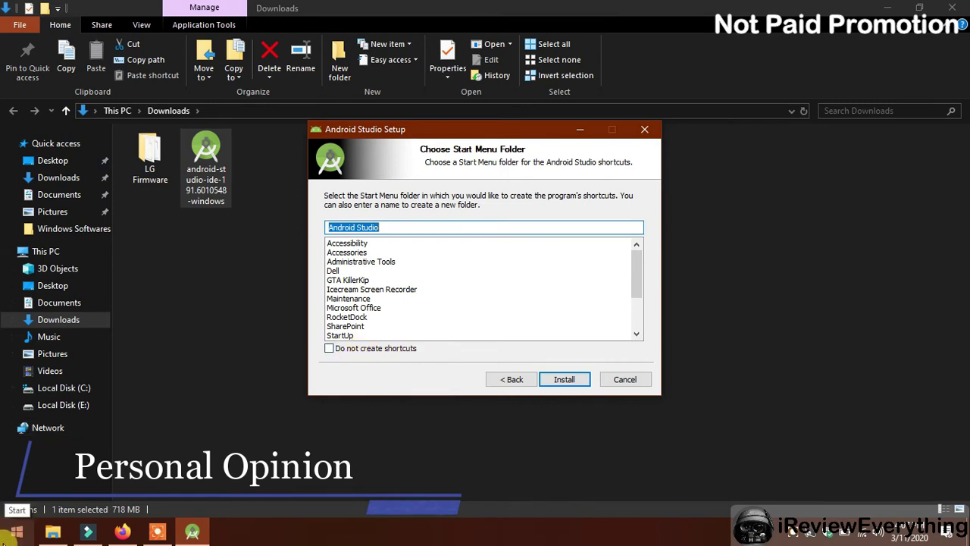
click(561, 385)
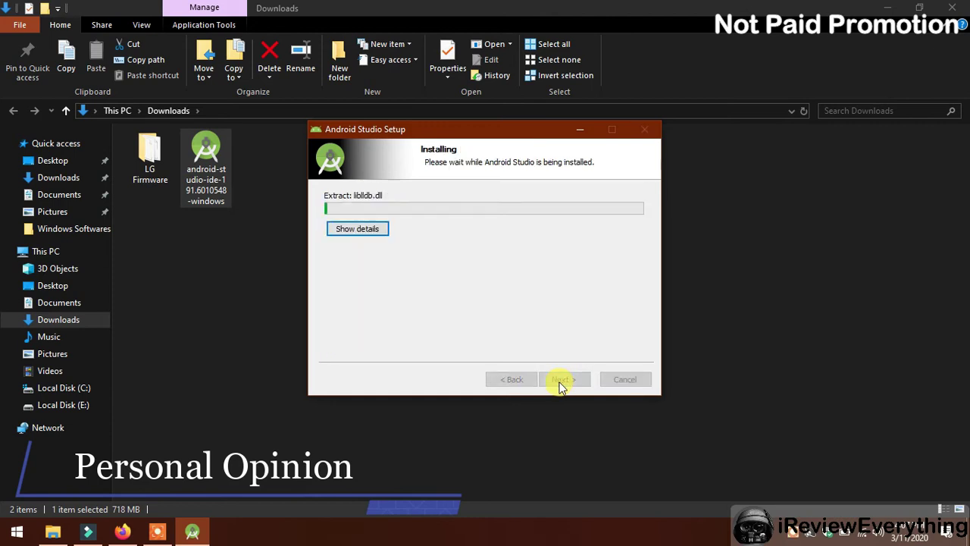
click(372, 235)
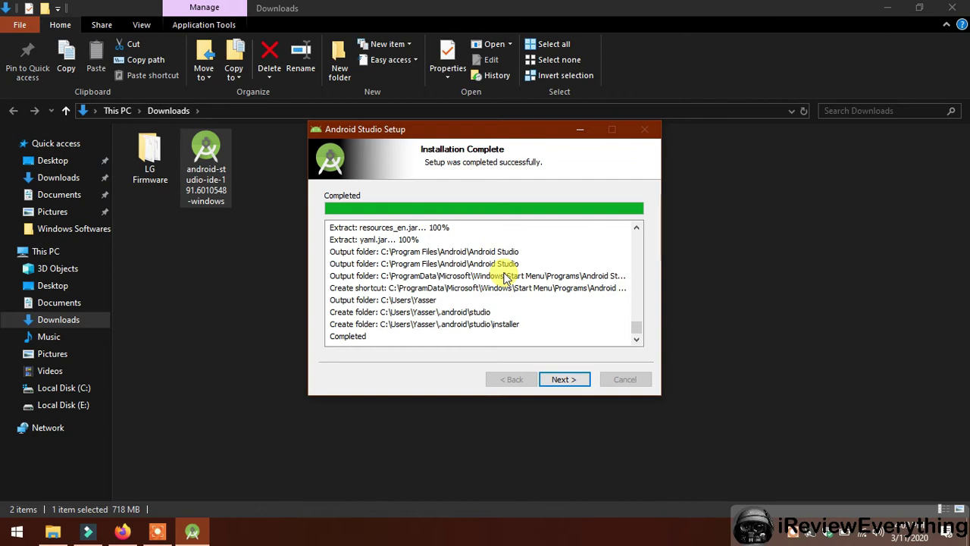
- Finish the setup with the option to start Android Studio enabled, and minimize the Downloads window
click(560, 379)
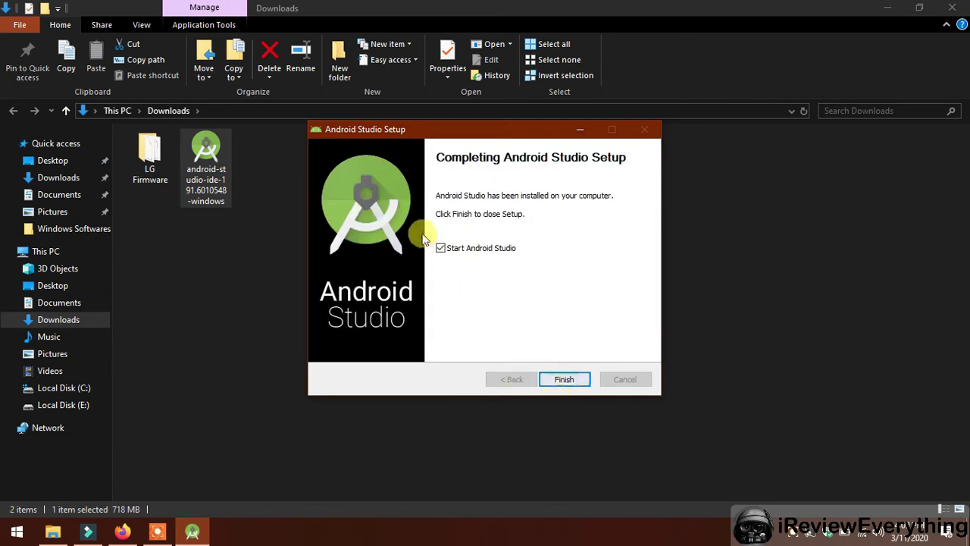
click(579, 379)
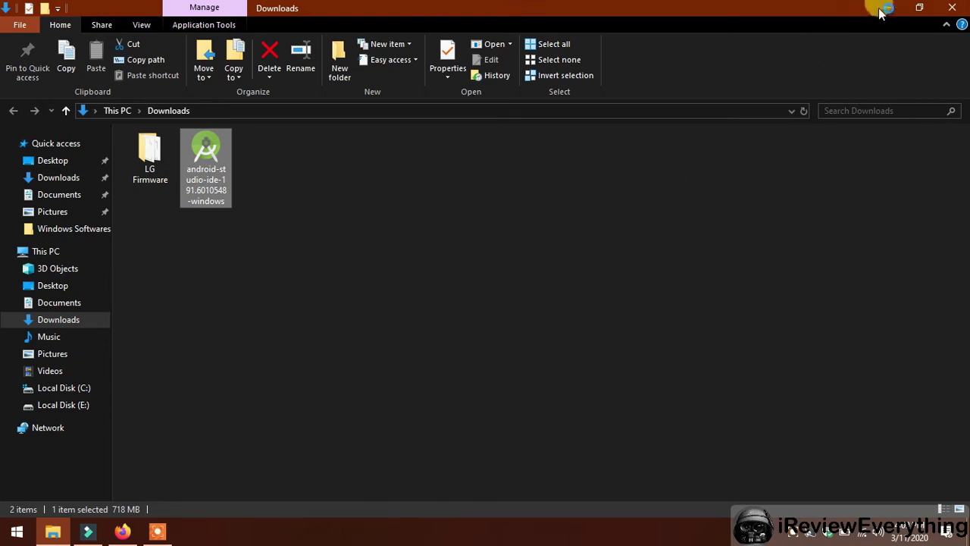
click(884, 9)
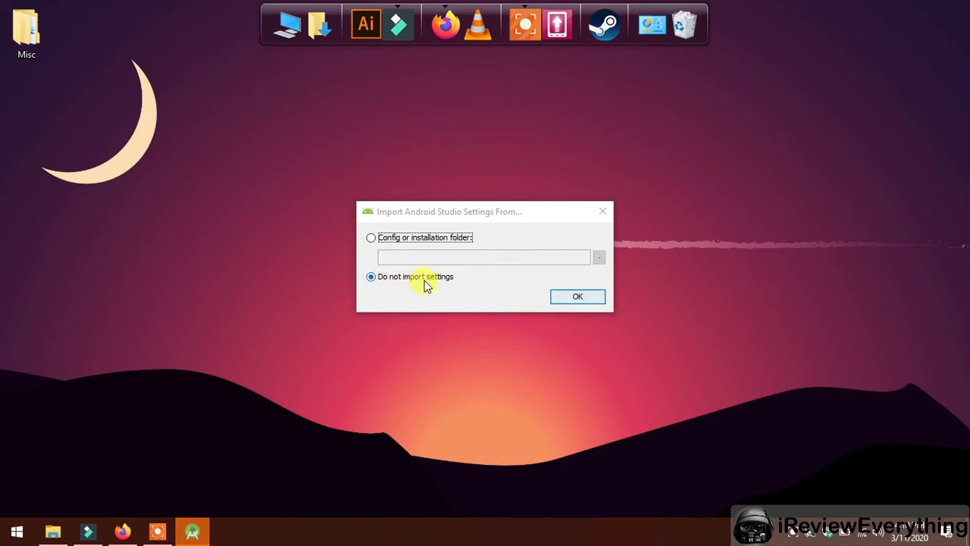
- Start Android Studio without importing settings and decline sending usage statistics to Google
click(454, 278)
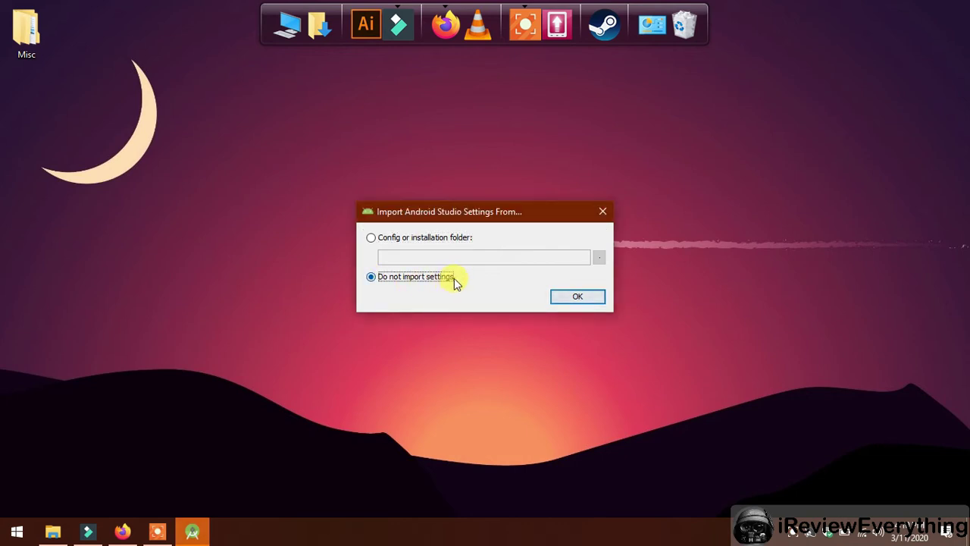
click(578, 296)
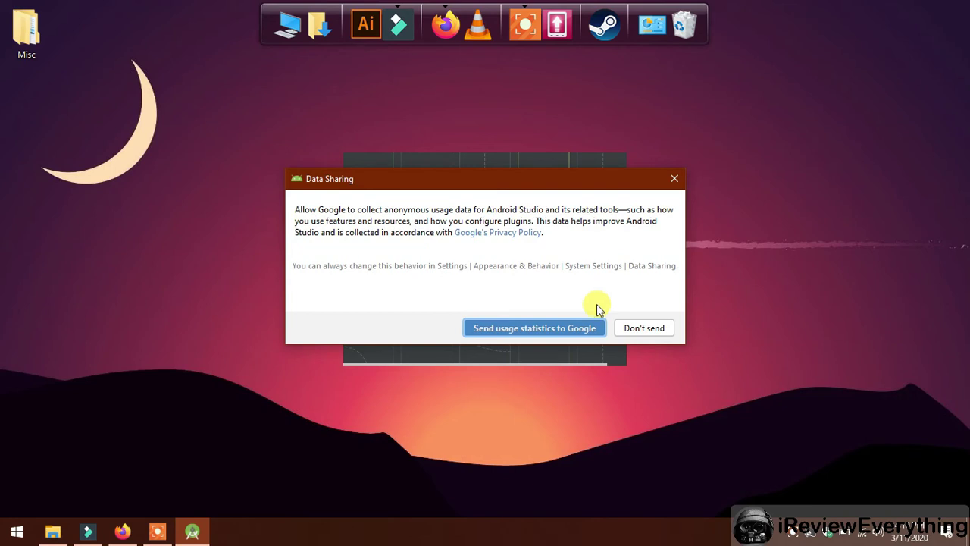
click(634, 330)
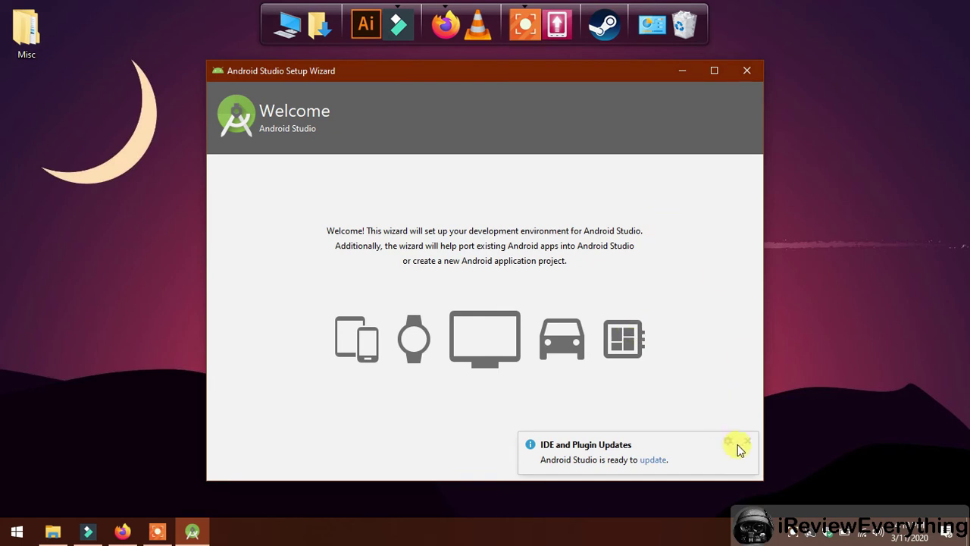
- Dismiss the update notification and proceed through the setup wizard with the Standard install type
click(746, 442)
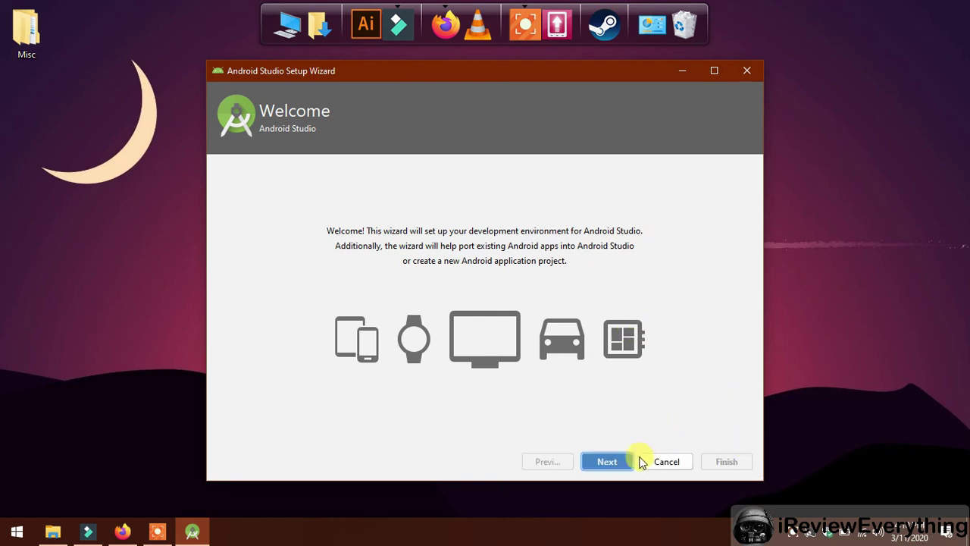
click(612, 463)
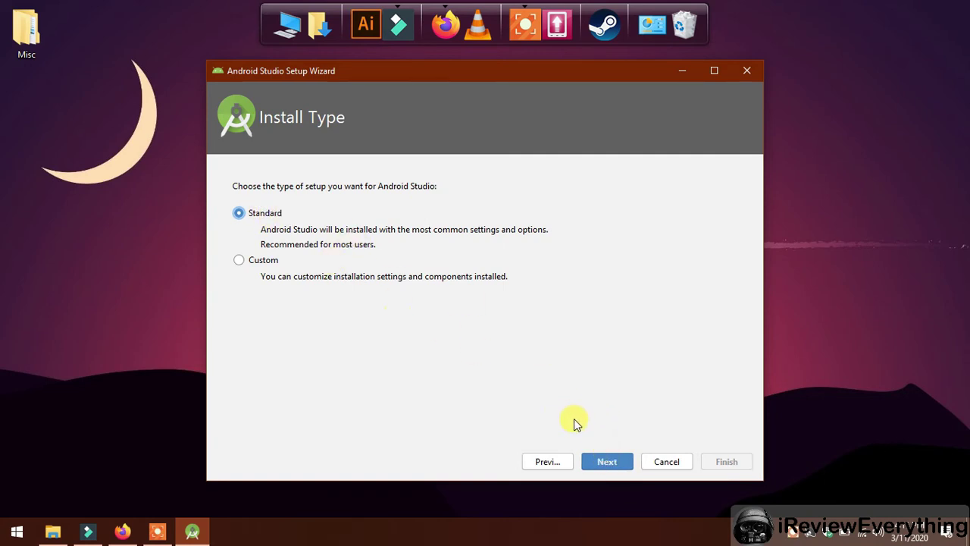
click(604, 460)
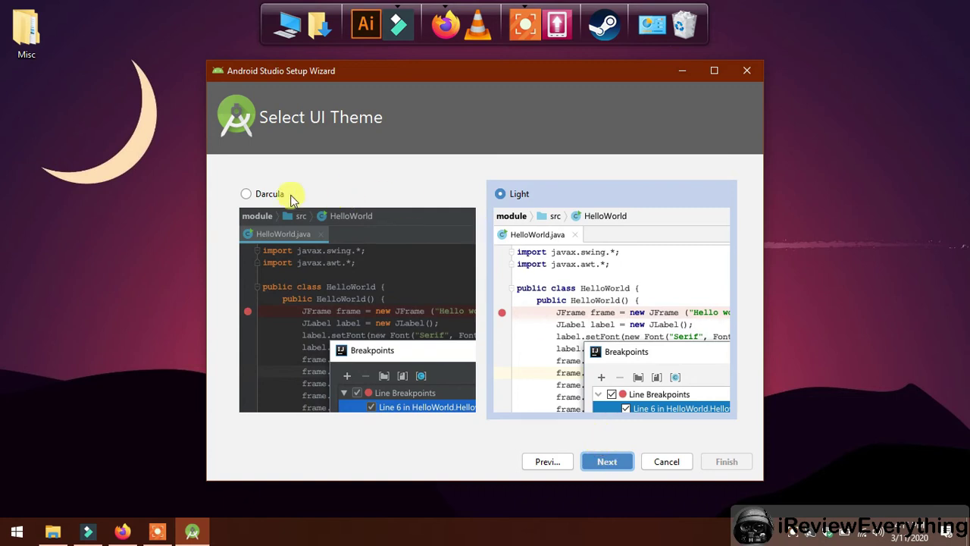
- Preview the Darcula UI theme against the Light one and return to the Light theme
click(248, 193)
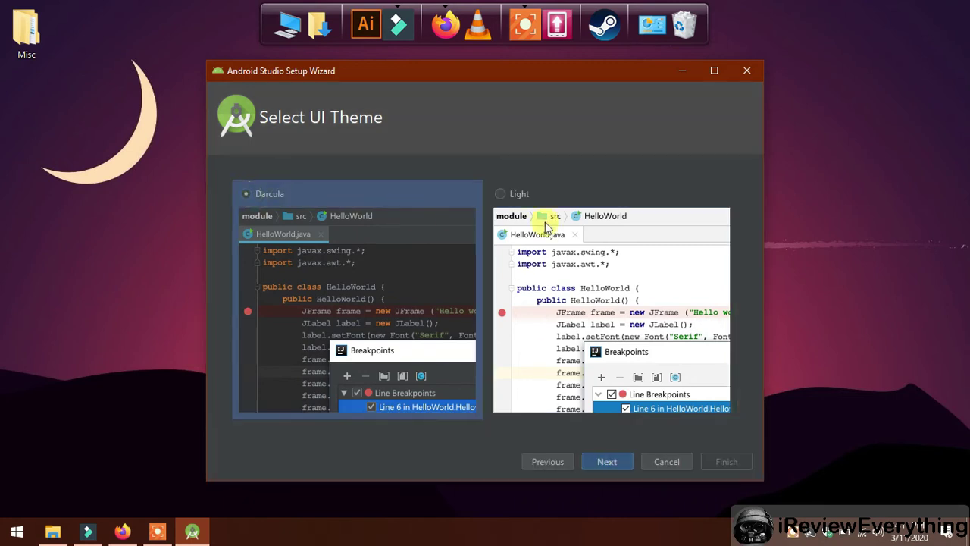
click(513, 196)
click(246, 194)
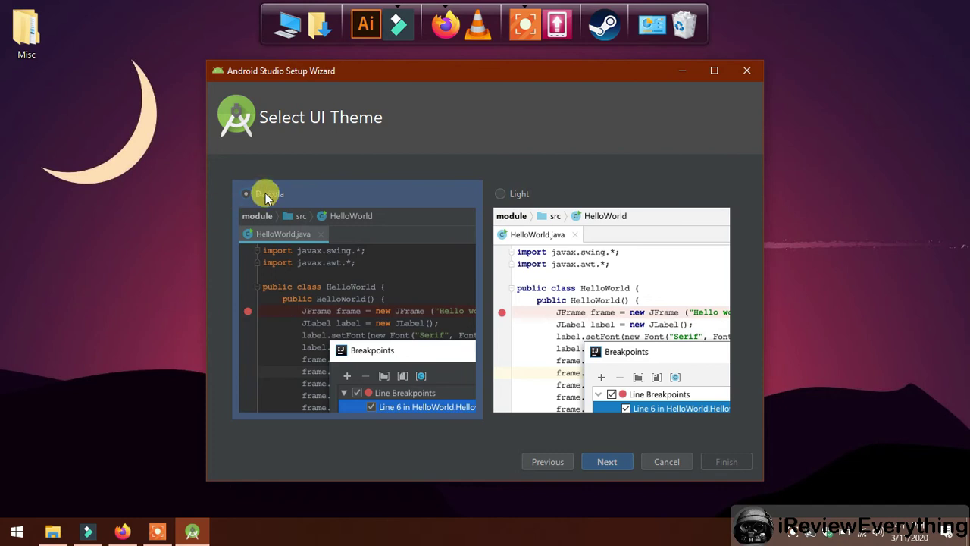
click(518, 196)
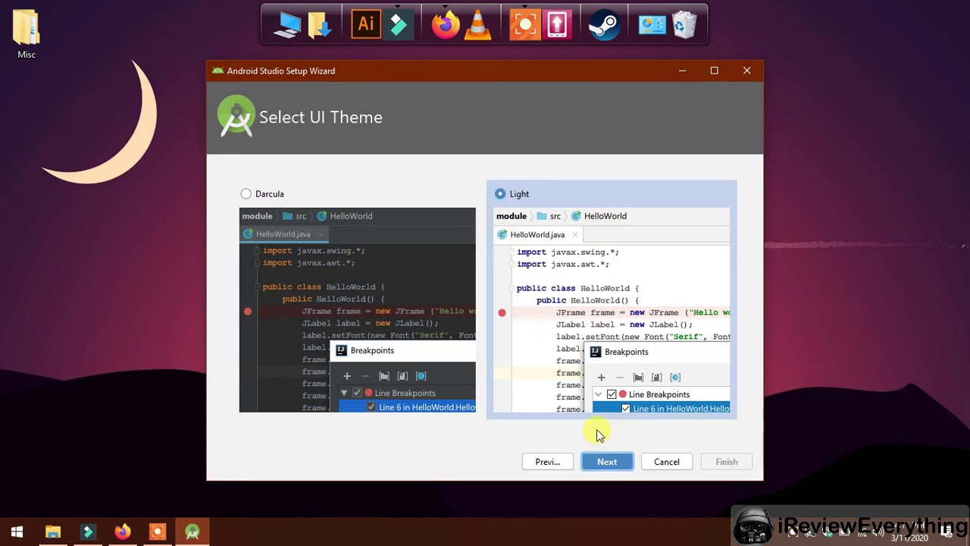
- Switch back and forth between the Darcula and Light interface themes, ending on Light
click(246, 193)
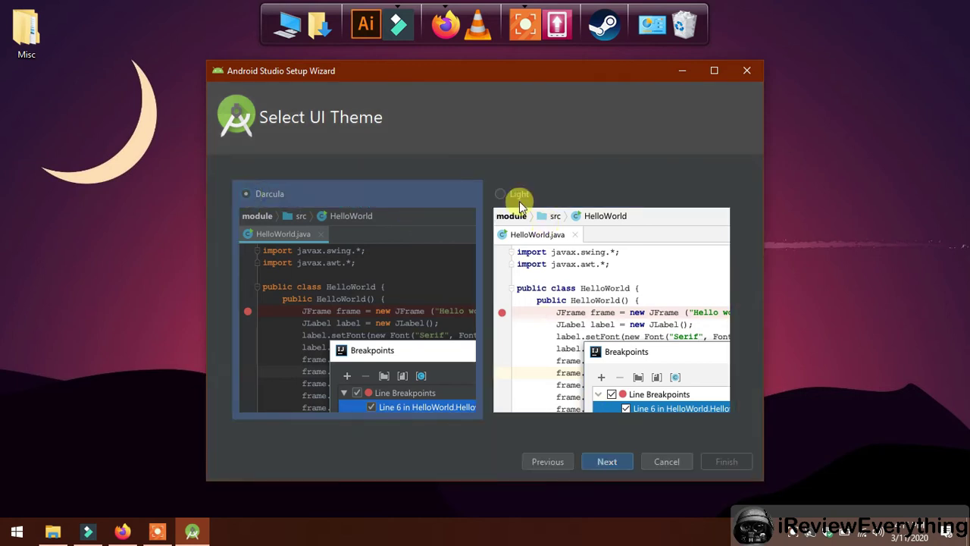
click(505, 193)
click(279, 194)
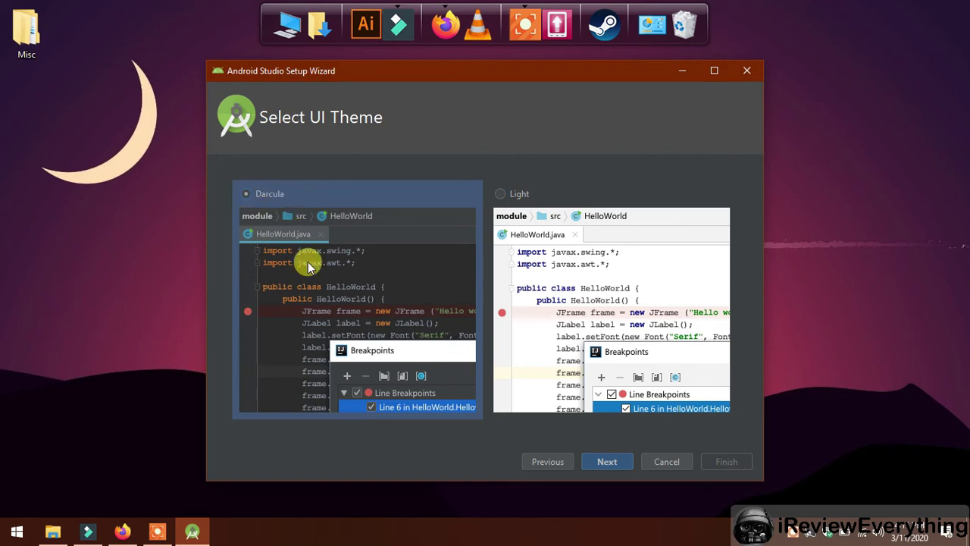
click(517, 195)
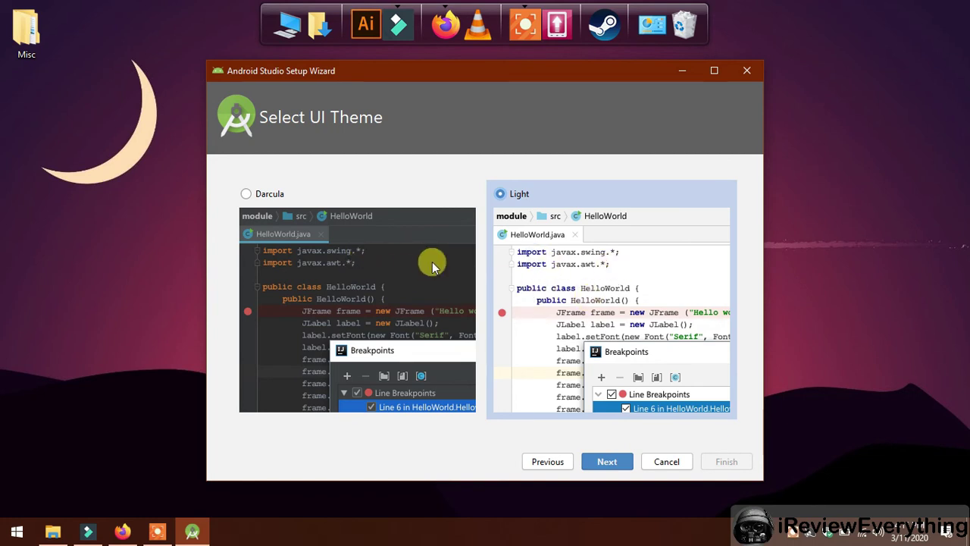
- Review the current setup settings, download the SDK components with details shown, and finish the setup wizard
click(598, 465)
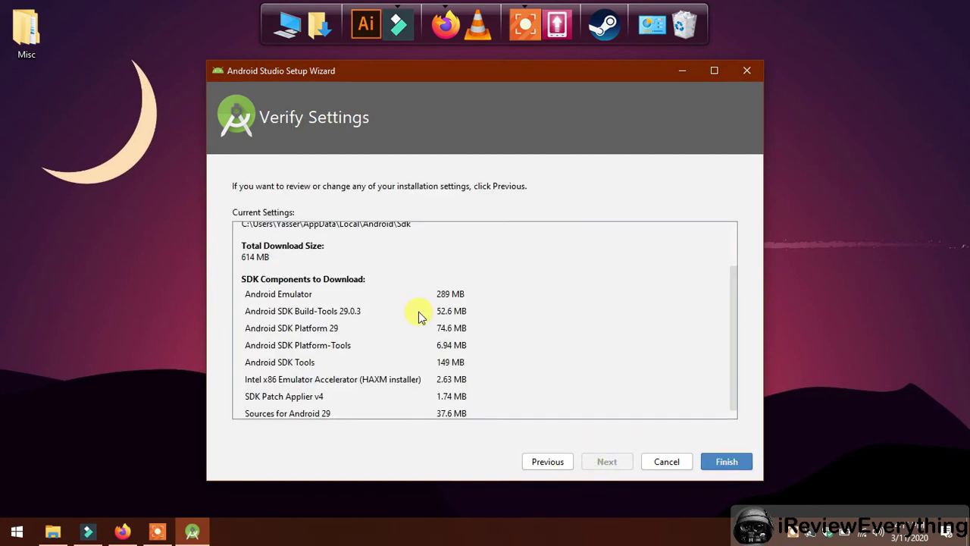
scroll(418, 313, up, 3)
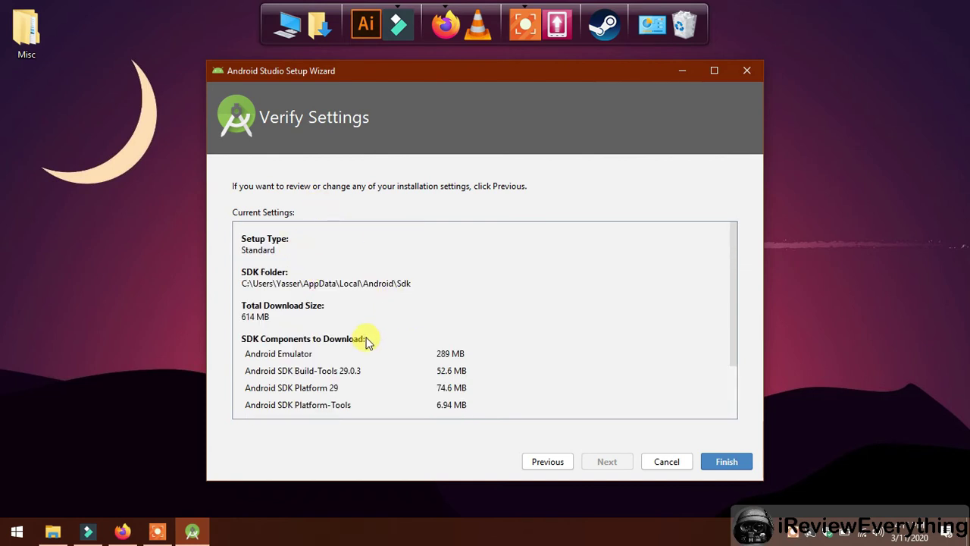
scroll(458, 369, down, 3)
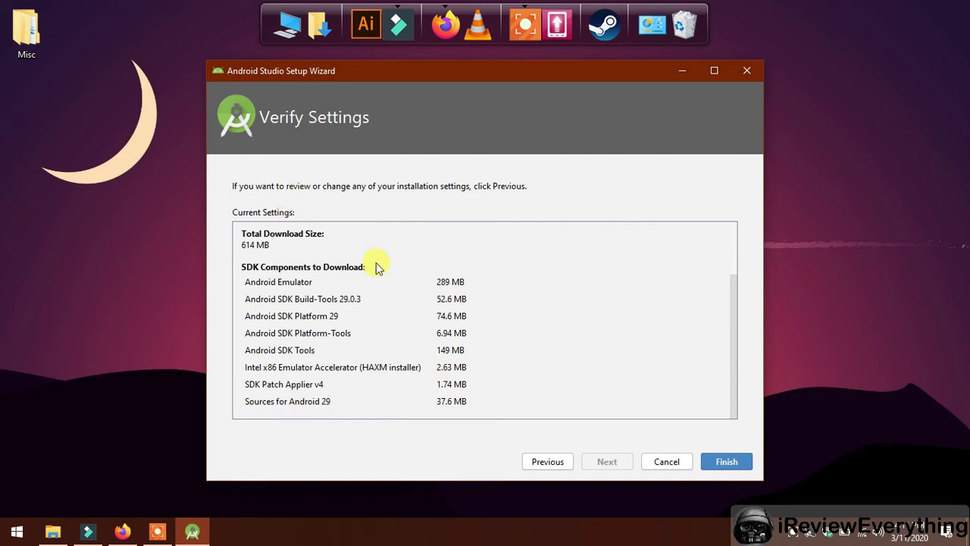
click(722, 459)
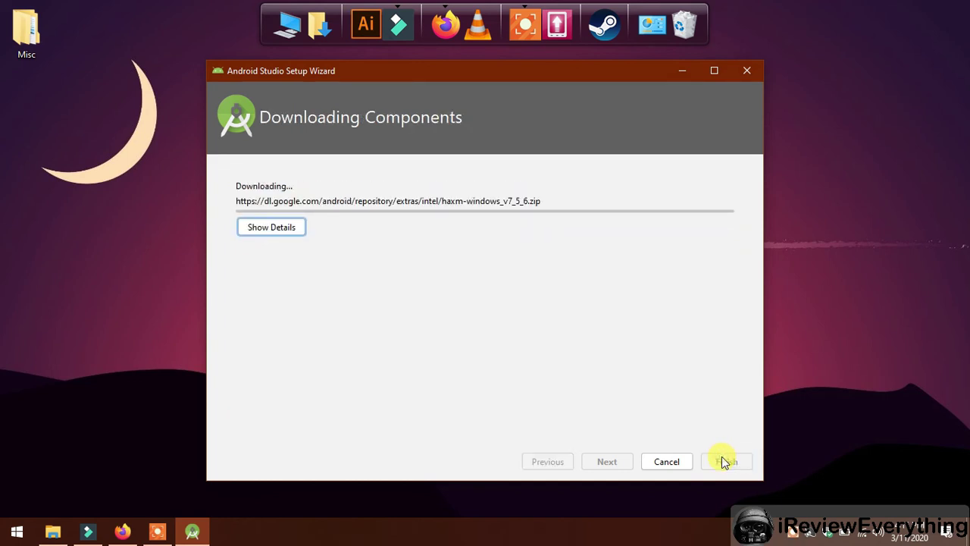
click(279, 225)
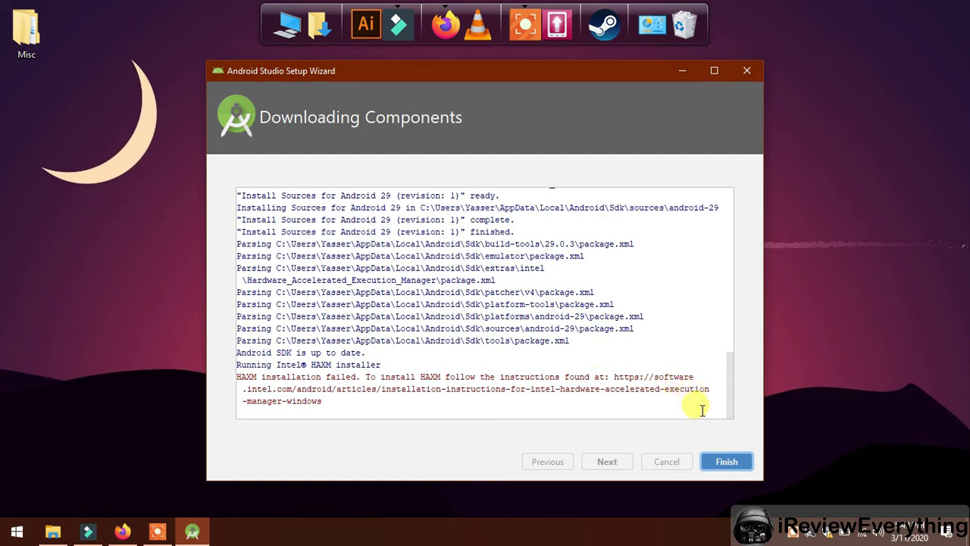
click(732, 460)
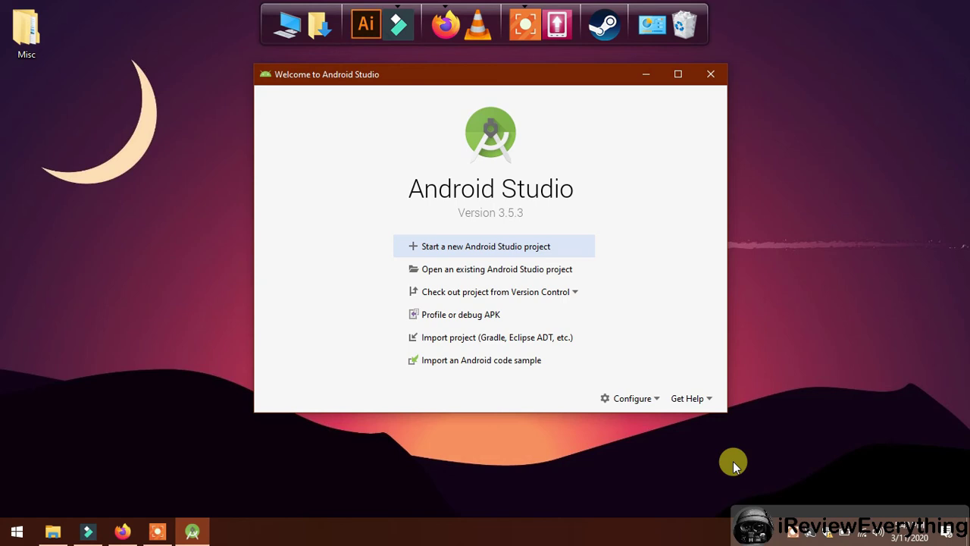
- Open the settings for new projects and search for "sdk" to show the Android SDK page
click(639, 402)
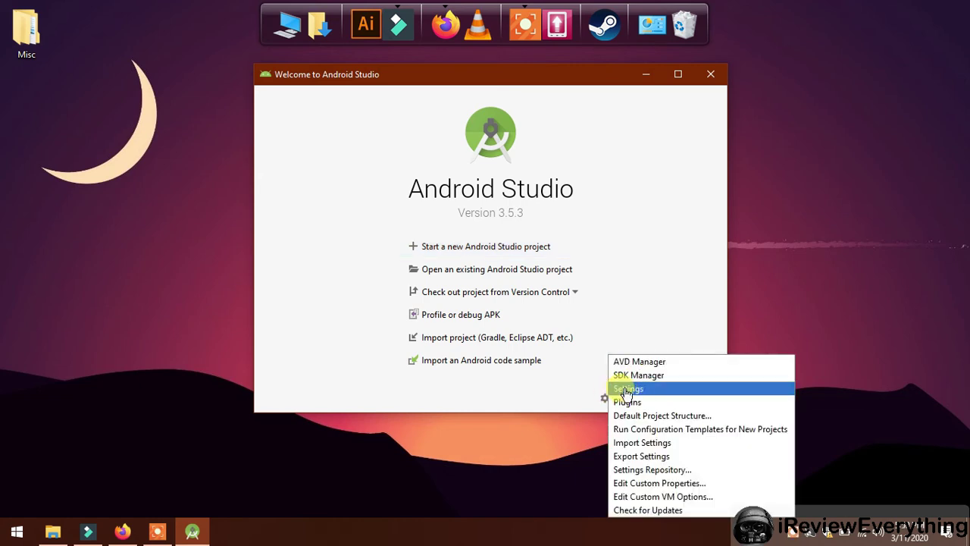
click(626, 389)
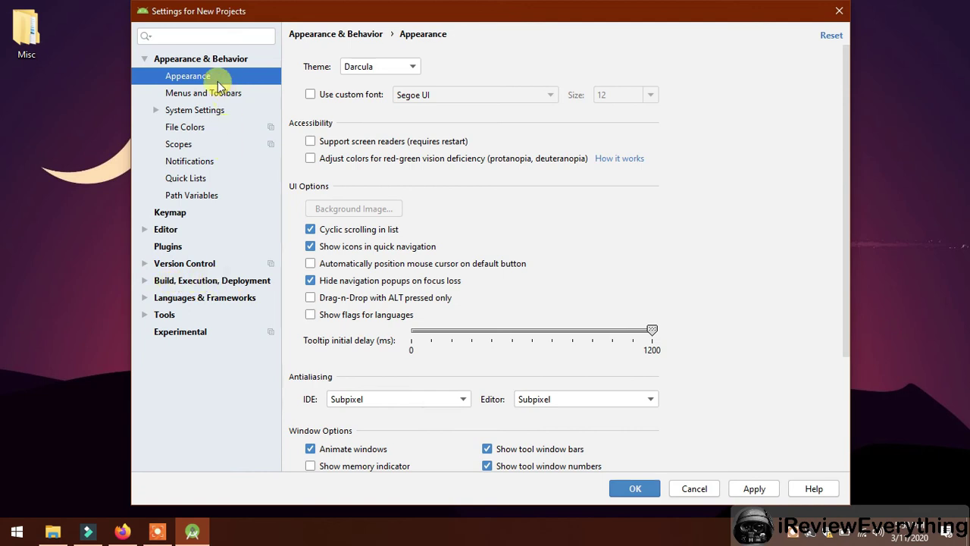
click(193, 35)
text(s)
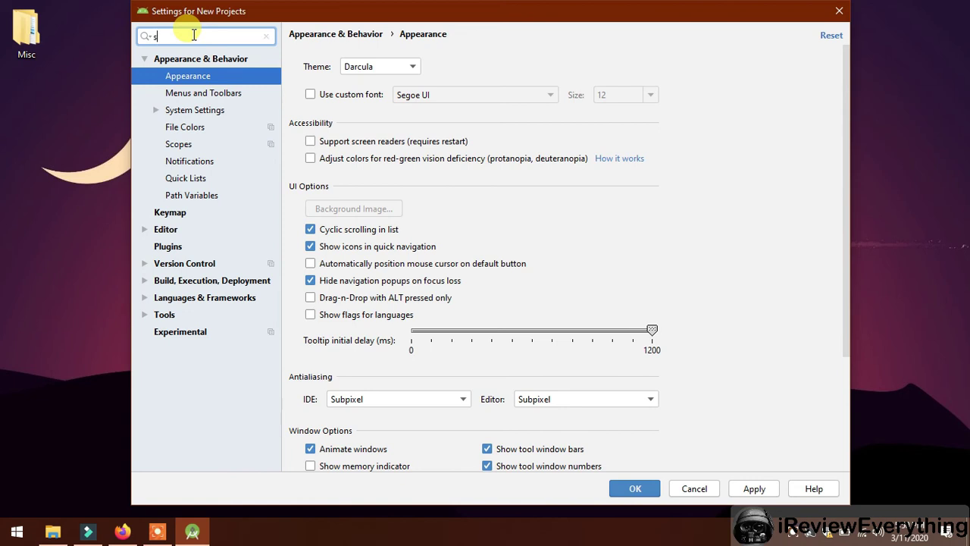
text(dk)
click(206, 95)
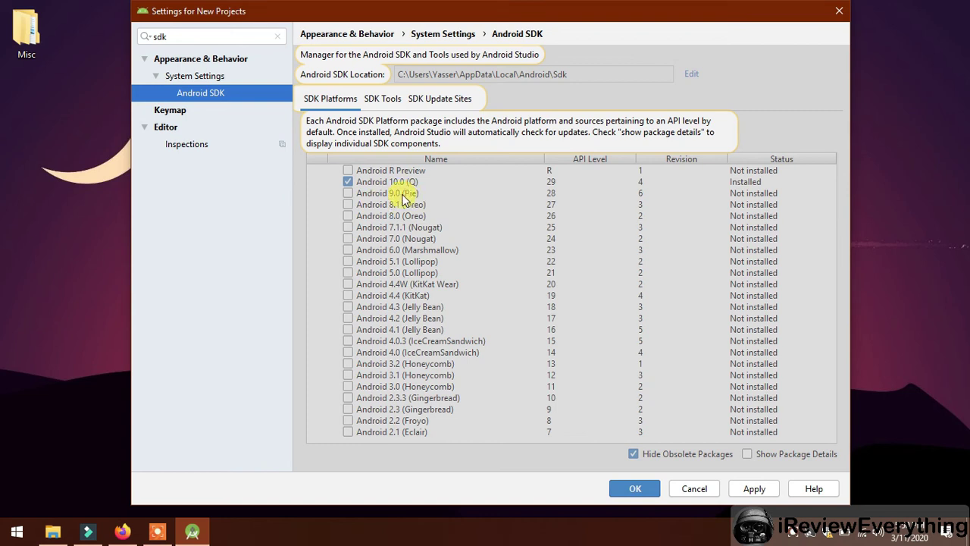
- Select the Android 9.0 (Pie) platform plus the Google Play Instant Development SDK and Google USB Driver tools for installation
click(348, 194)
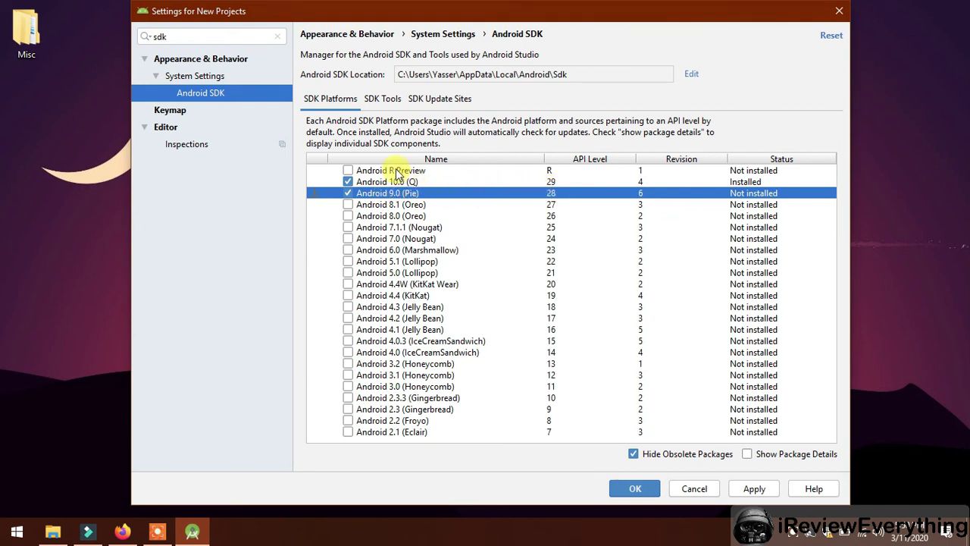
click(383, 100)
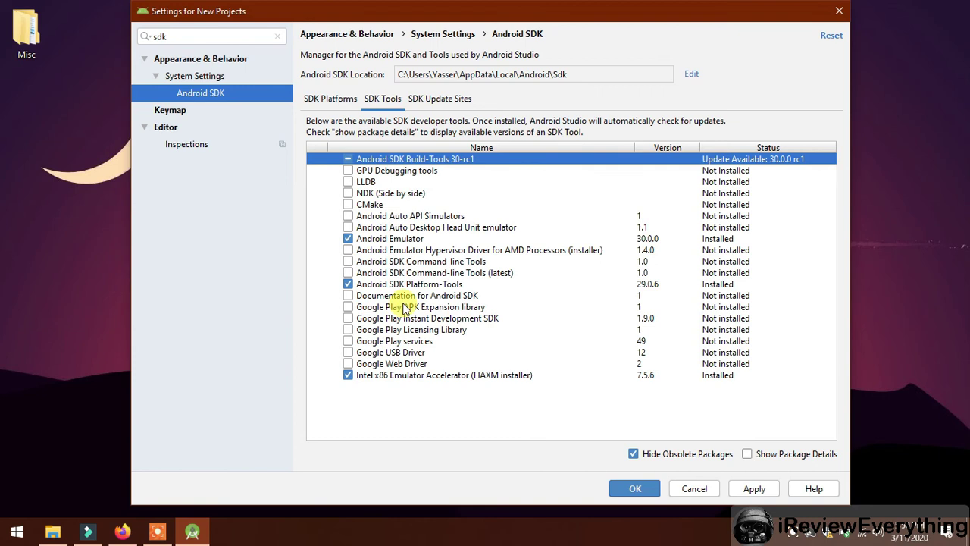
click(350, 322)
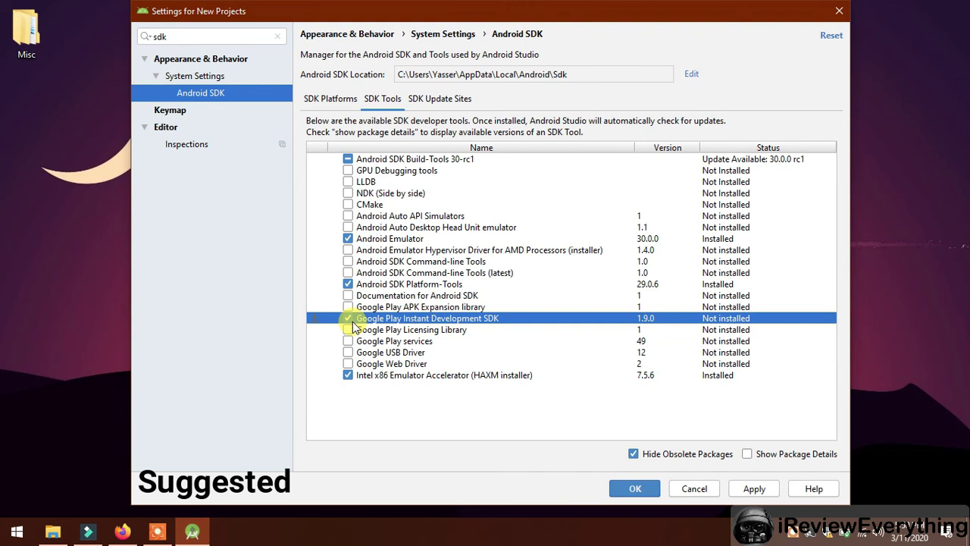
click(356, 354)
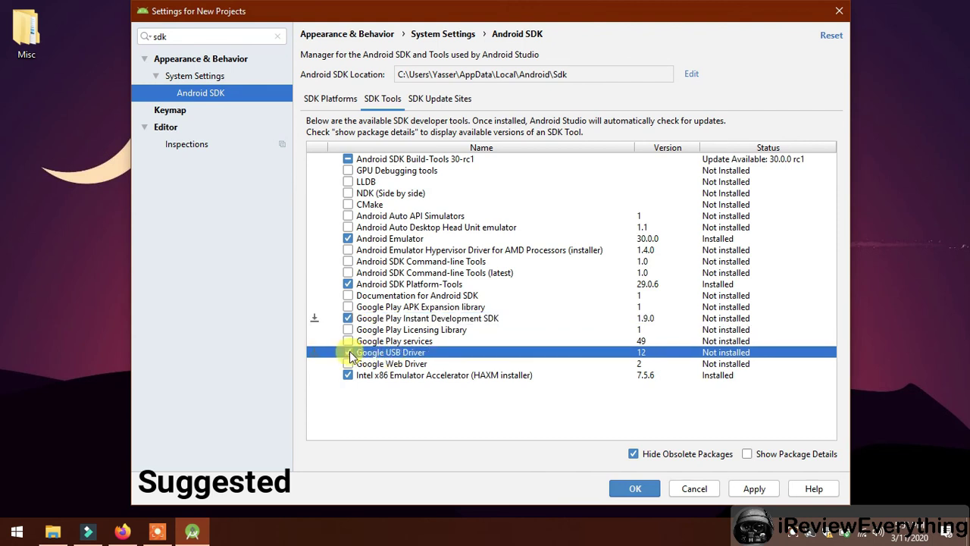
click(349, 353)
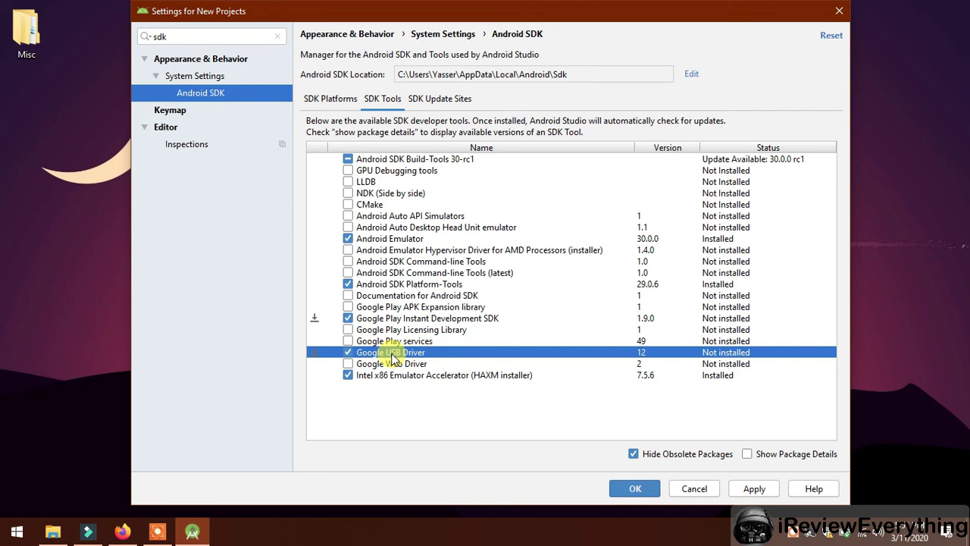
- Apply the SDK changes, accept the android-sdk-license to install the selected components, and close the settings
click(752, 489)
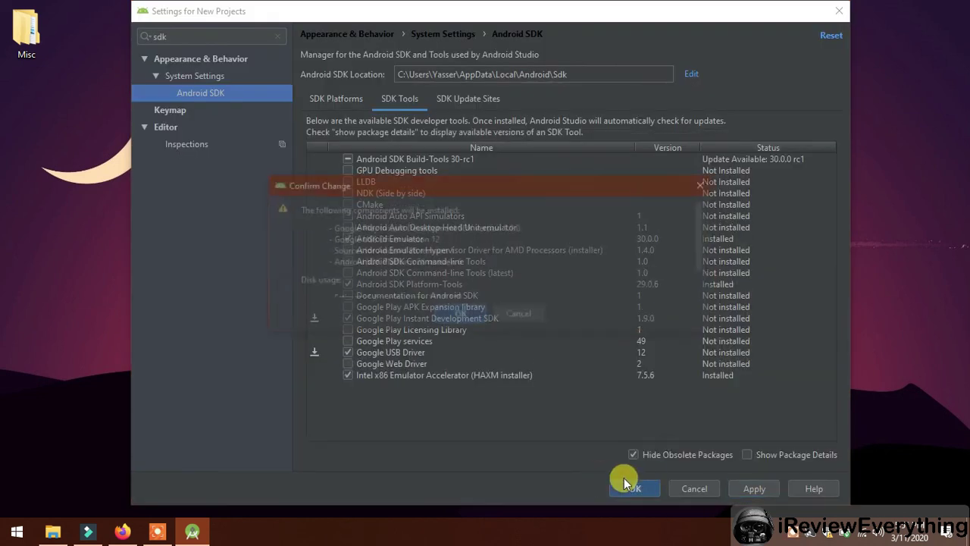
scroll(418, 244, down, 2)
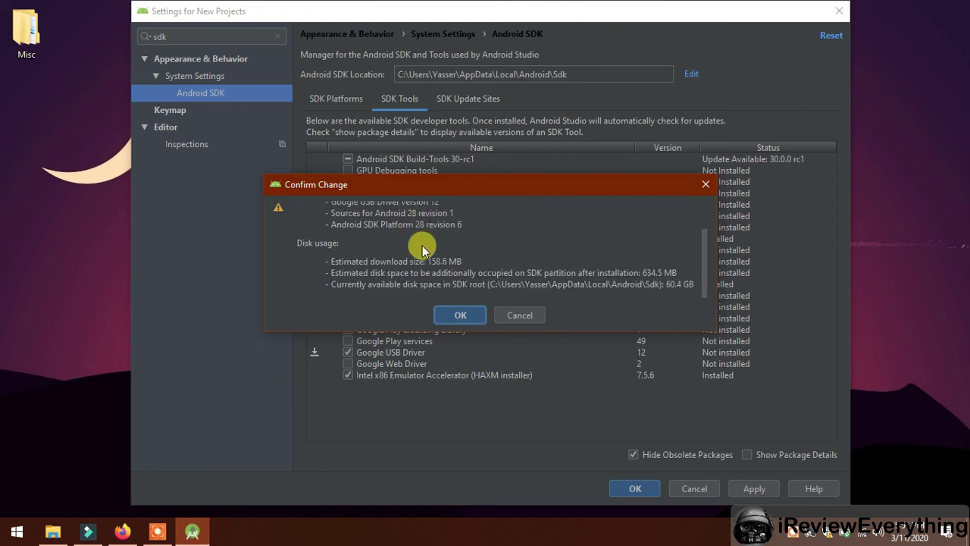
click(455, 314)
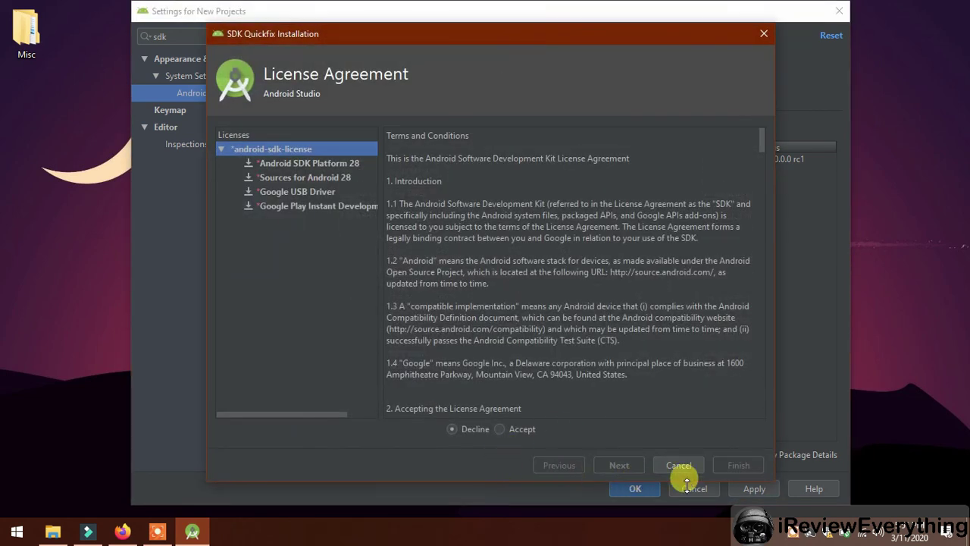
click(499, 429)
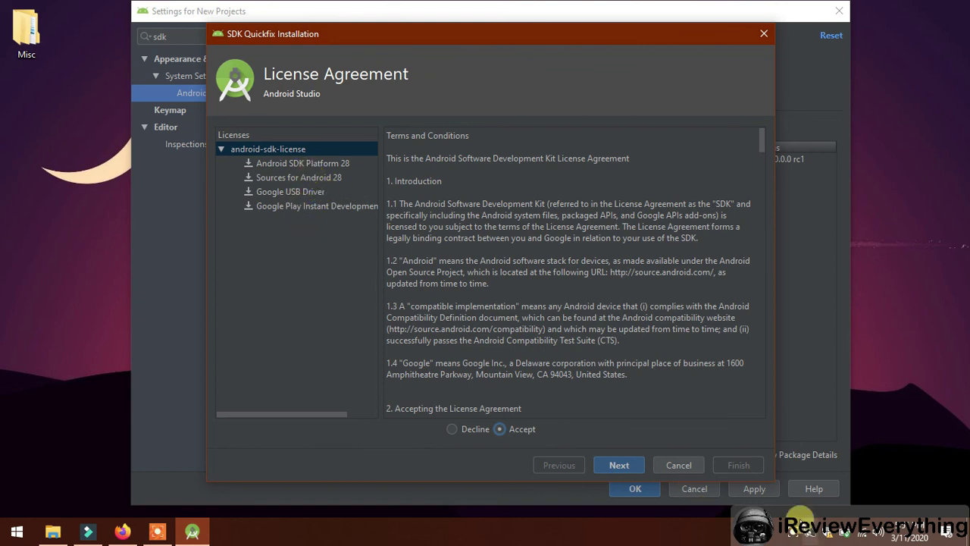
click(615, 464)
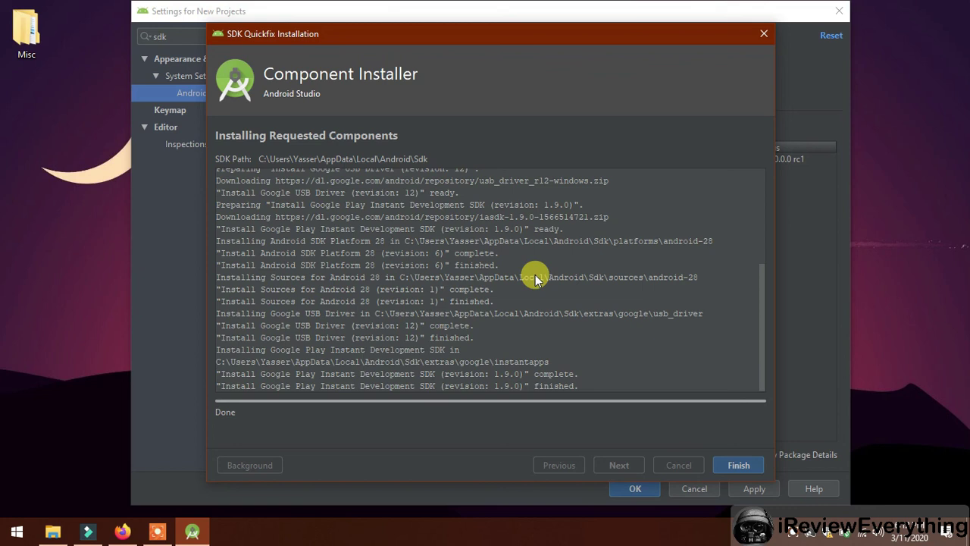
click(739, 465)
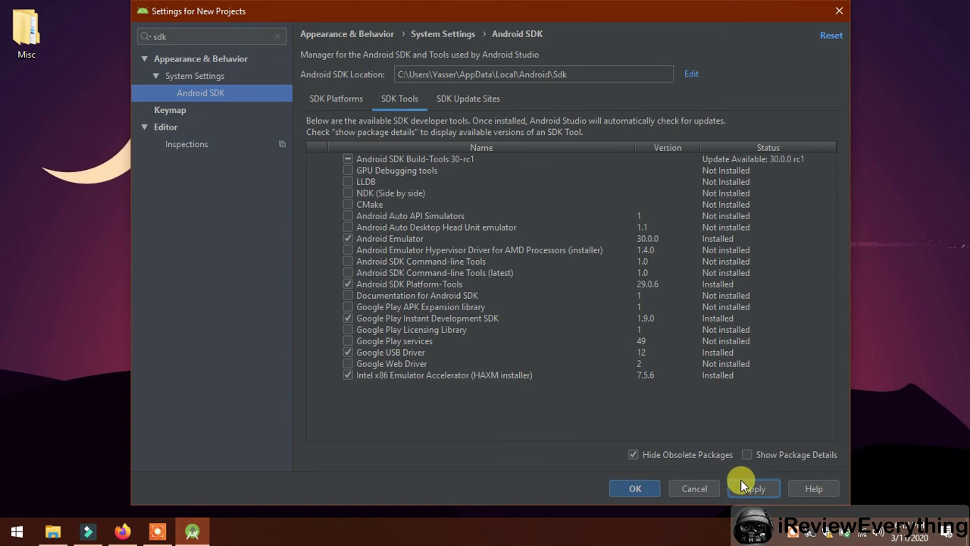
click(623, 482)
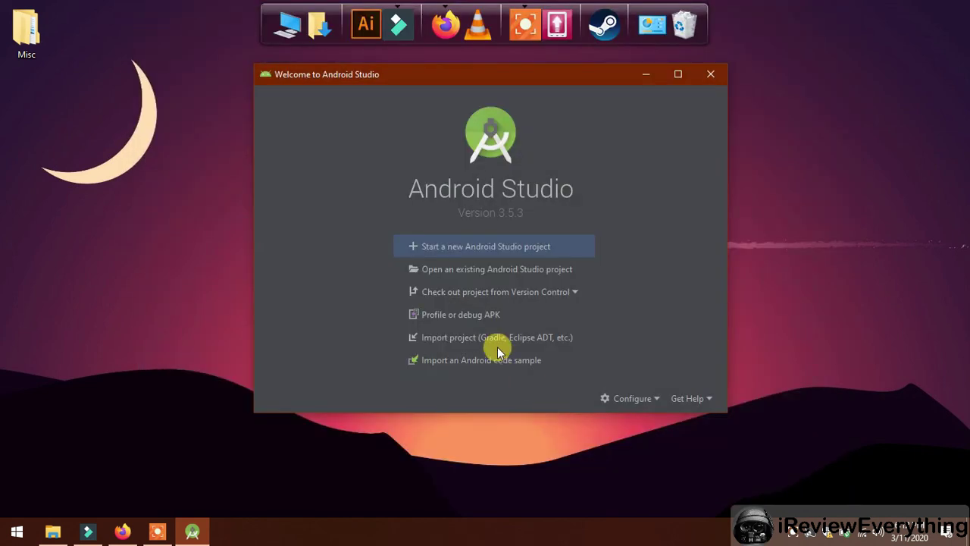
click(464, 257)
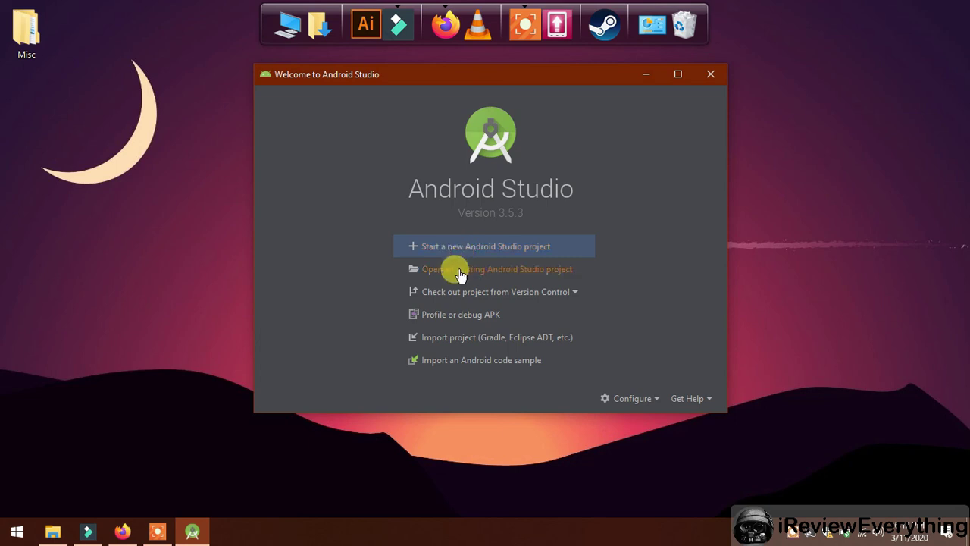